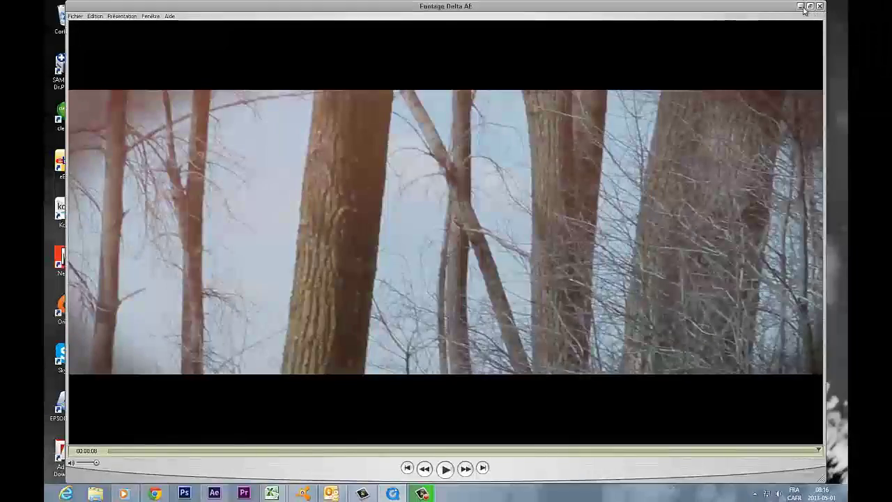
Switch to After Effects and replace the existing B Math part 4,5 composition with a new one made from B Math part 4,5.MOV
{"action": "left_click", "coordinate": [802, 7]}
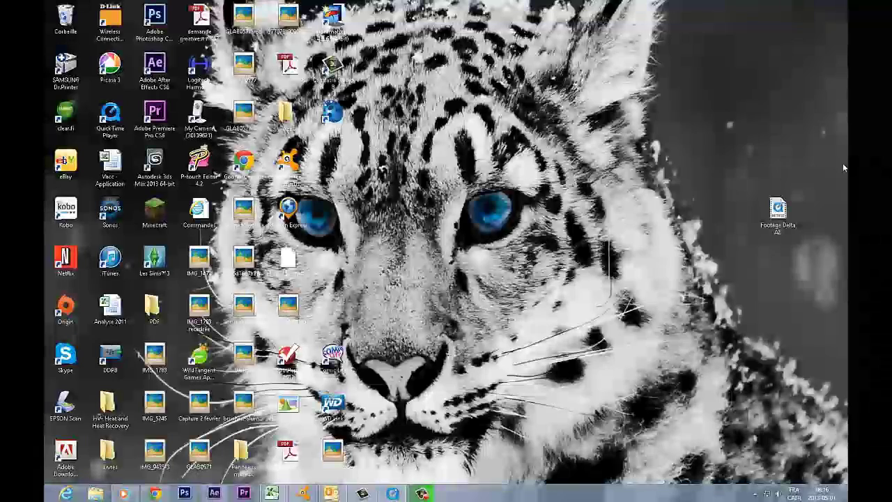
{"action": "left_click", "coordinate": [222, 495]}
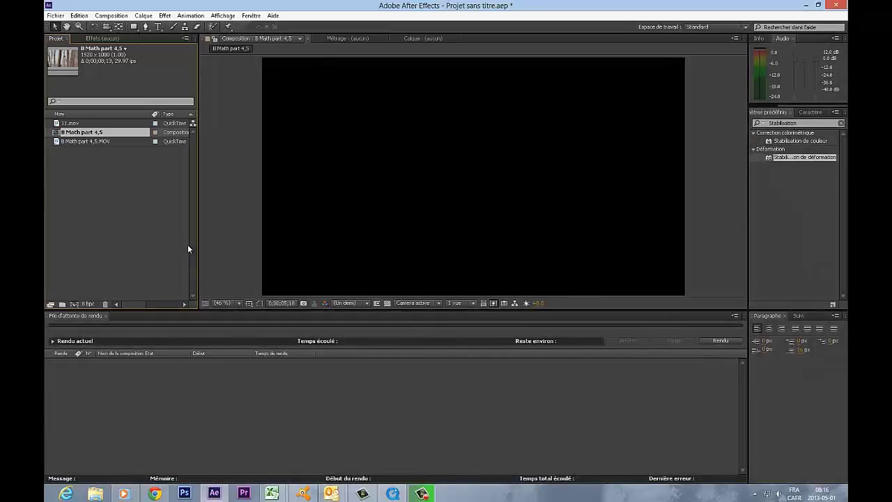
{"action": "left_click", "coordinate": [116, 178]}
{"action": "left_click", "coordinate": [84, 133]}
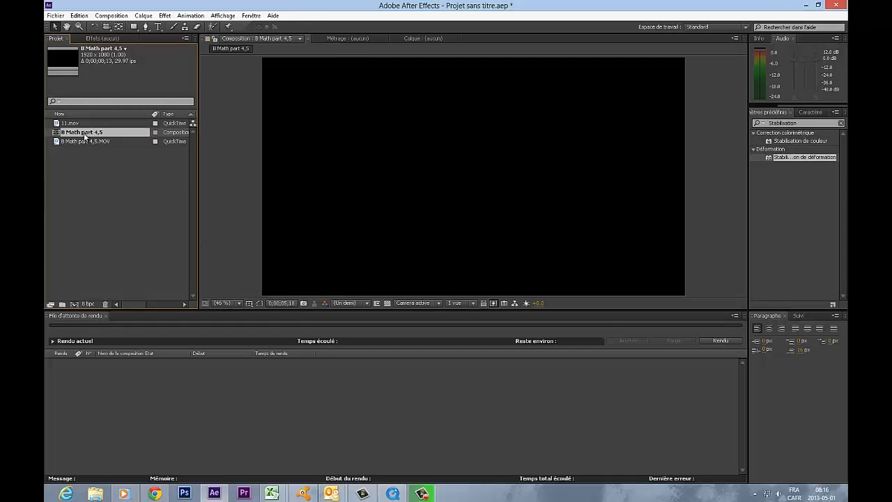
{"action": "key", "text": "Delete"}
{"action": "left_click", "coordinate": [88, 133]}
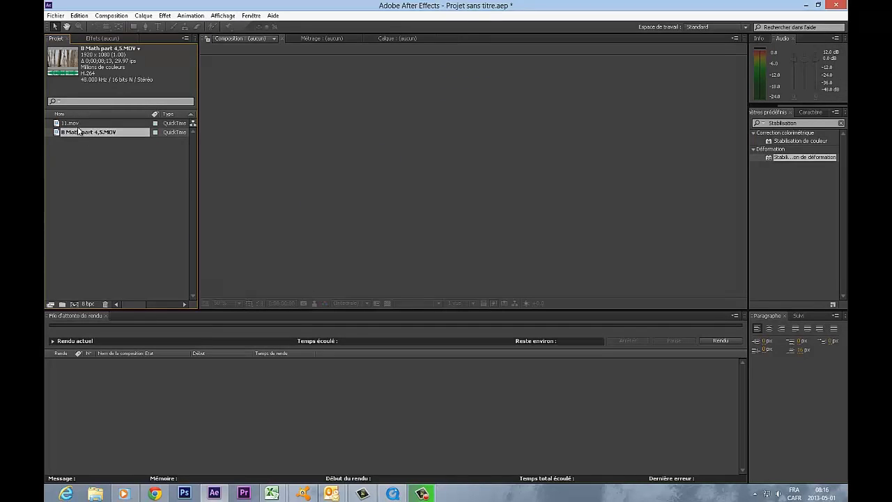
{"action": "left_click_drag", "start_coordinate": [90, 134], "coordinate": [75, 307]}
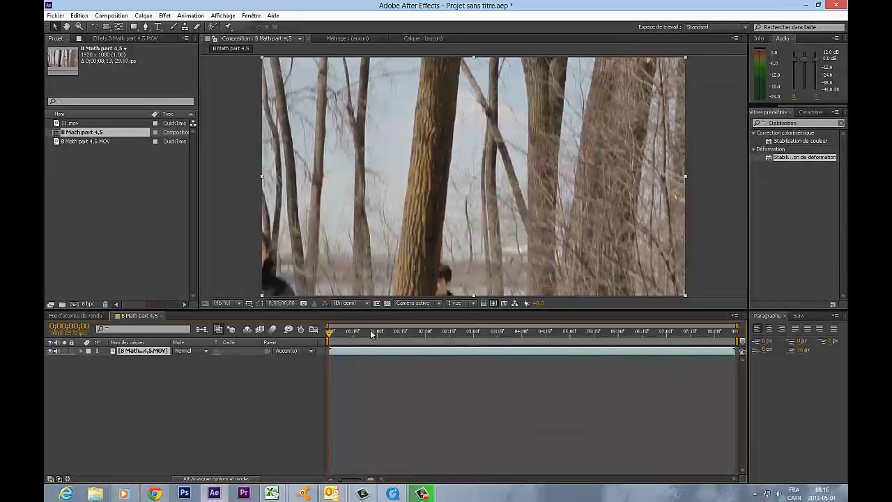
Find the Stabilisation de déformation effect, apply it to the B Math part 4,5.MOV layer, and scrub the stabilised clip to 0;00;04;07
{"action": "left_click", "coordinate": [840, 124]}
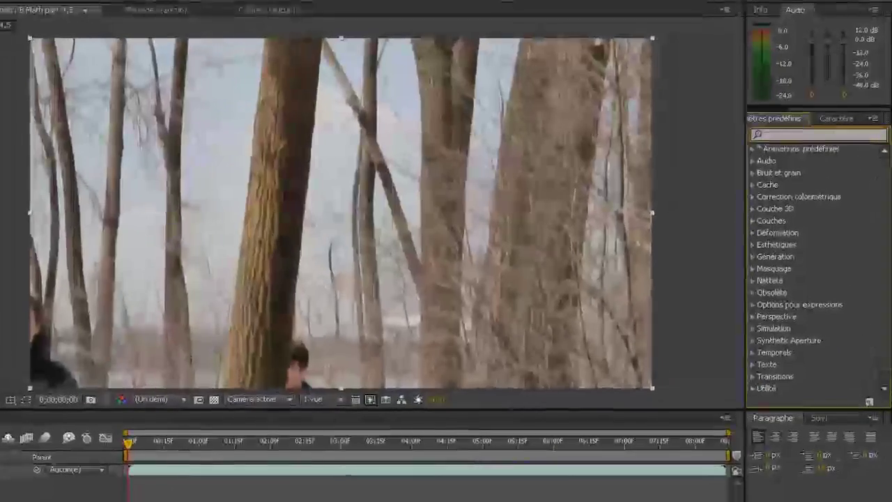
{"action": "type", "text": "Stabil"}
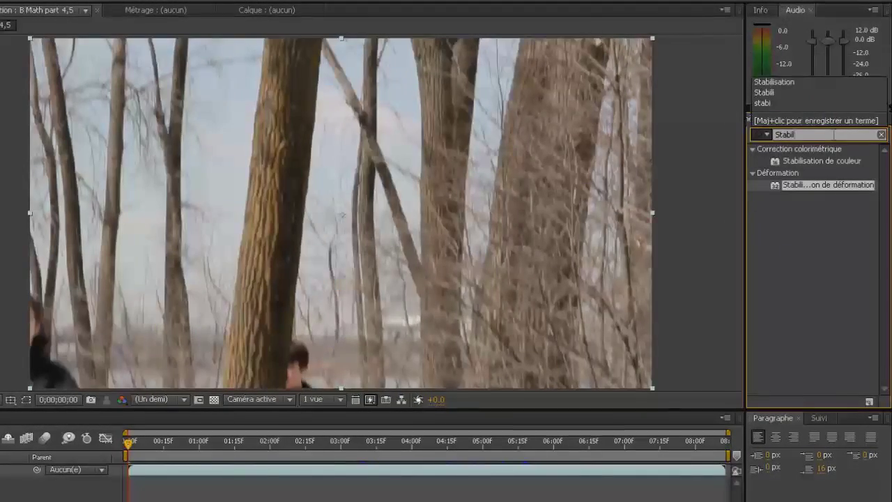
{"action": "type", "text": "isation"}
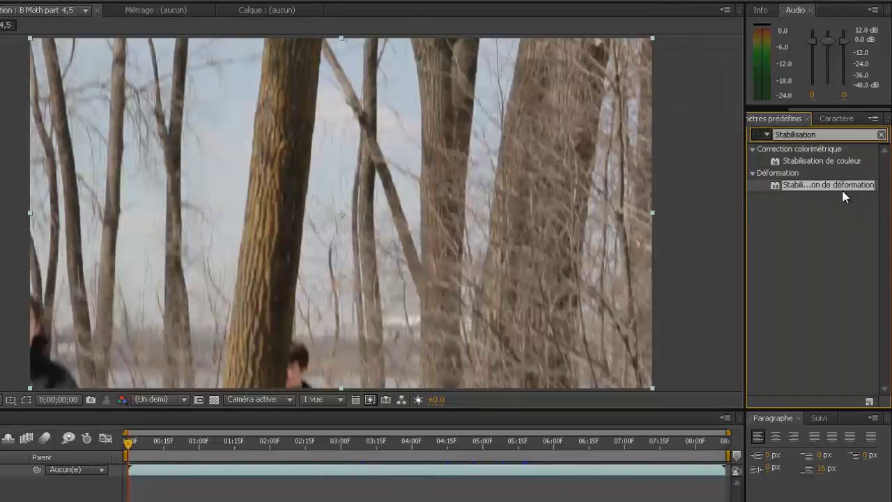
{"action": "left_click_drag", "start_coordinate": [840, 187], "coordinate": [352, 234]}
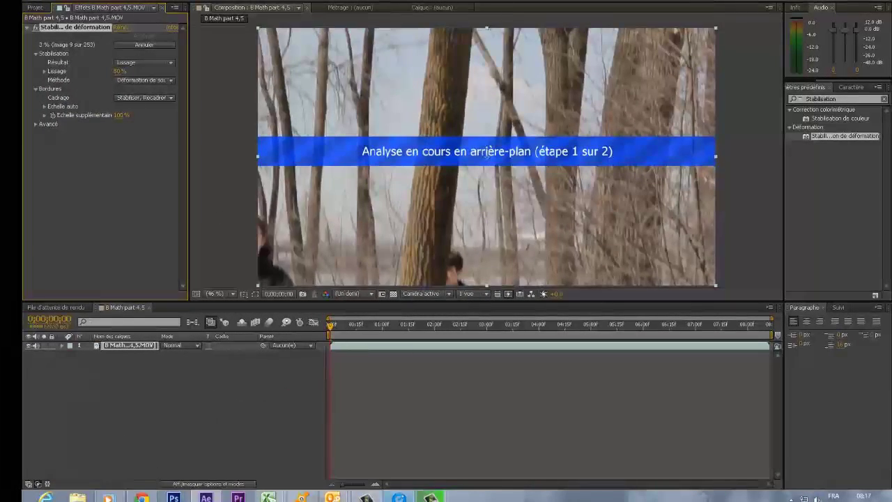
{"action": "left_click", "coordinate": [431, 497]}
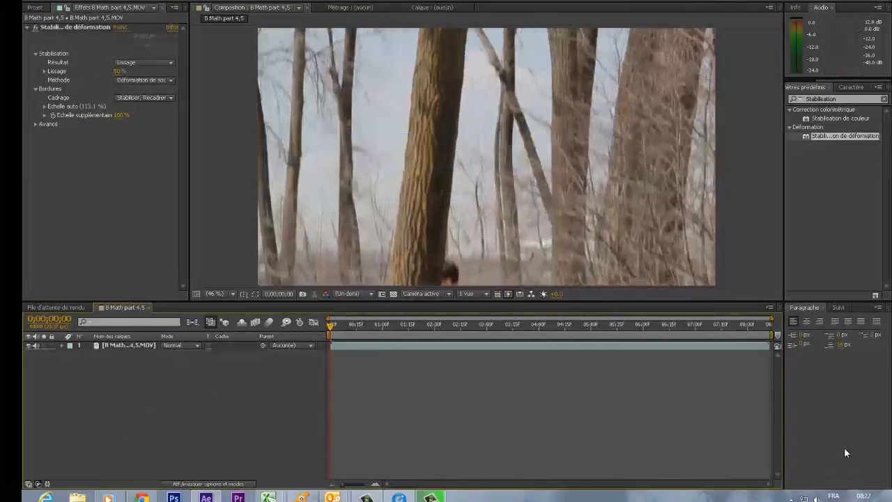
{"action": "left_click", "coordinate": [350, 326]}
{"action": "left_click_drag", "start_coordinate": [351, 327], "coordinate": [551, 335]}
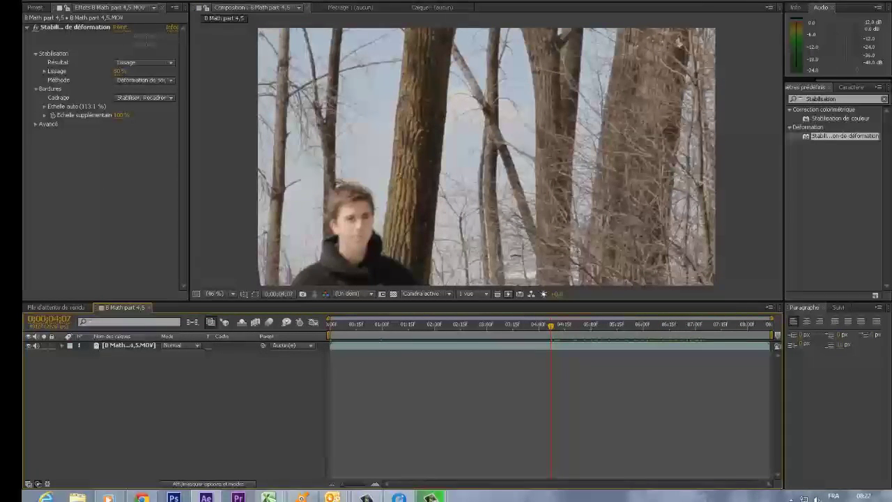
Create a black solid layer named Bandes
{"action": "left_click", "coordinate": [154, 1]}
{"action": "mouse_move", "coordinate": [154, 2]}
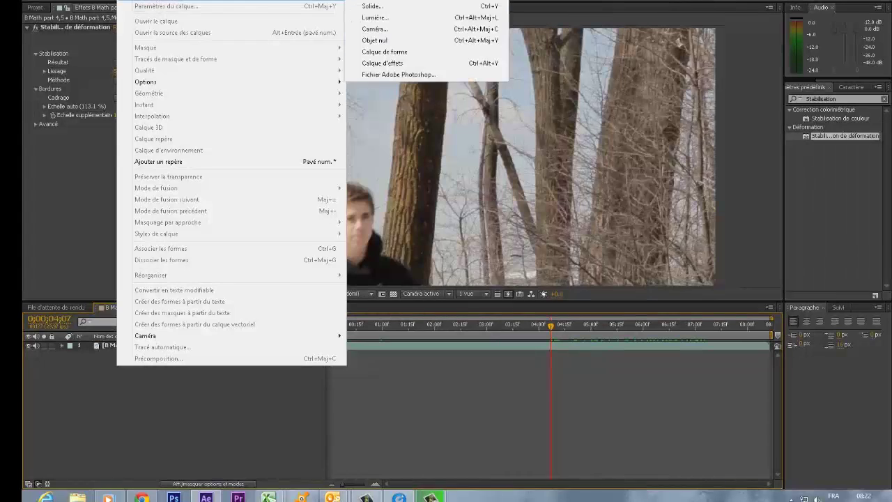
{"action": "left_click", "coordinate": [398, 8]}
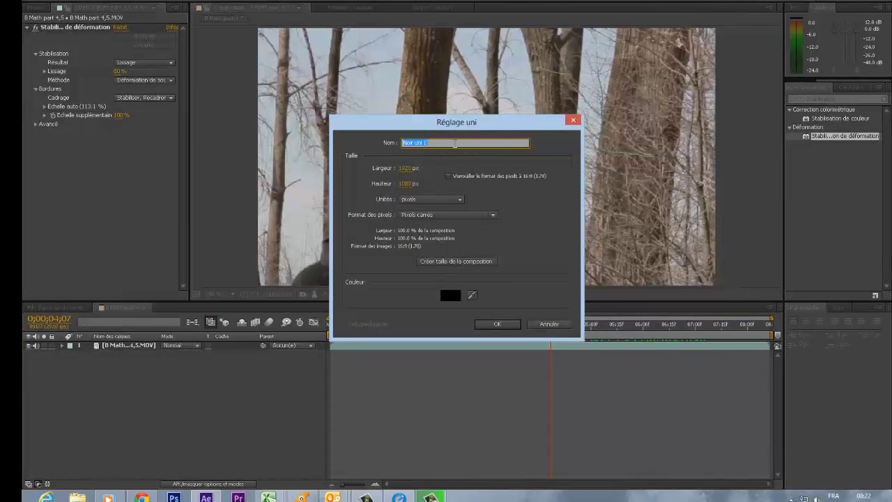
{"action": "type", "text": "Bandes"}
{"action": "left_click", "coordinate": [496, 324]}
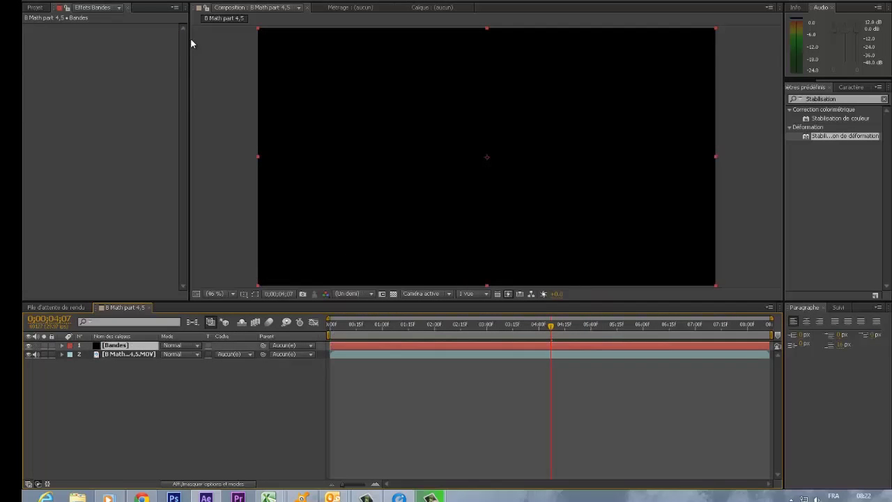
Show the proportional grid and draw a full-width rectangular mask on Bandes between its highest and lowest inner horizontal grid lines
{"action": "left_click", "coordinate": [243, 294]}
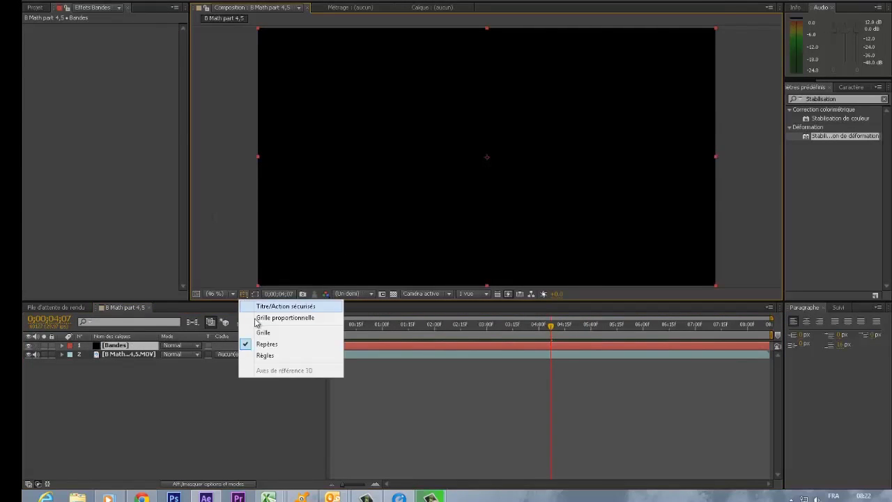
{"action": "left_click", "coordinate": [255, 323]}
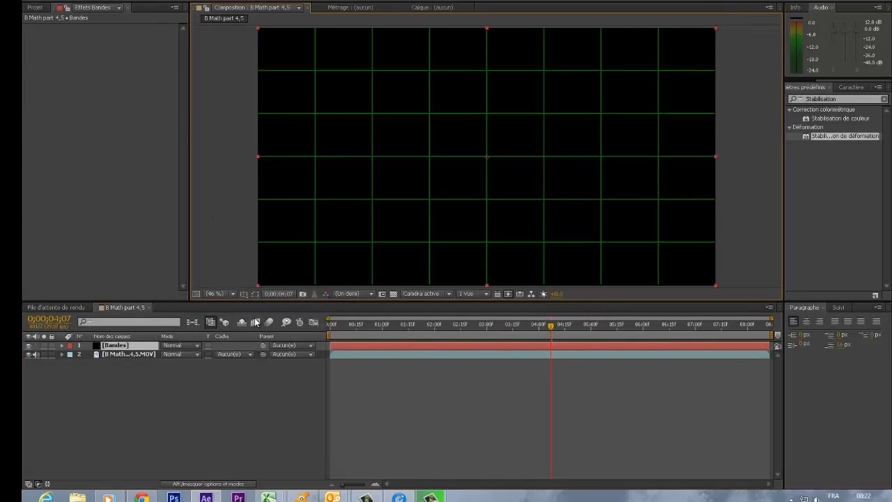
{"action": "left_click", "coordinate": [120, 3]}
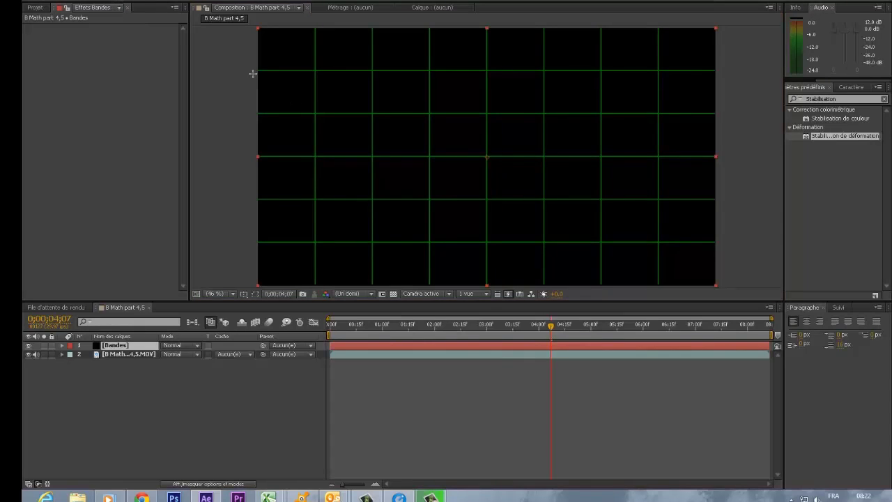
{"action": "mouse_move", "coordinate": [255, 70]}
{"action": "left_mouse_down"}
{"action": "mouse_move", "coordinate": [480, 145]}
{"action": "mouse_move", "coordinate": [697, 191]}
{"action": "mouse_move", "coordinate": [728, 230]}
{"action": "mouse_move", "coordinate": [722, 242]}
{"action": "left_mouse_up"}
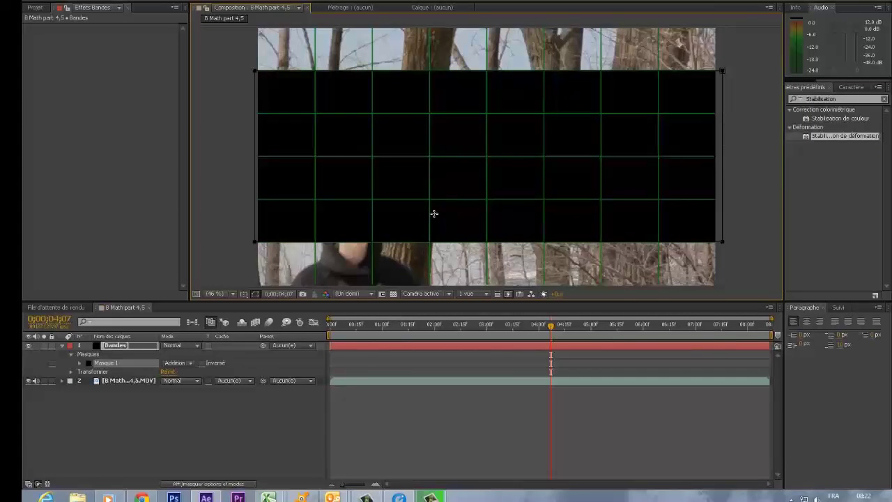
{"action": "left_click", "coordinate": [136, 425]}
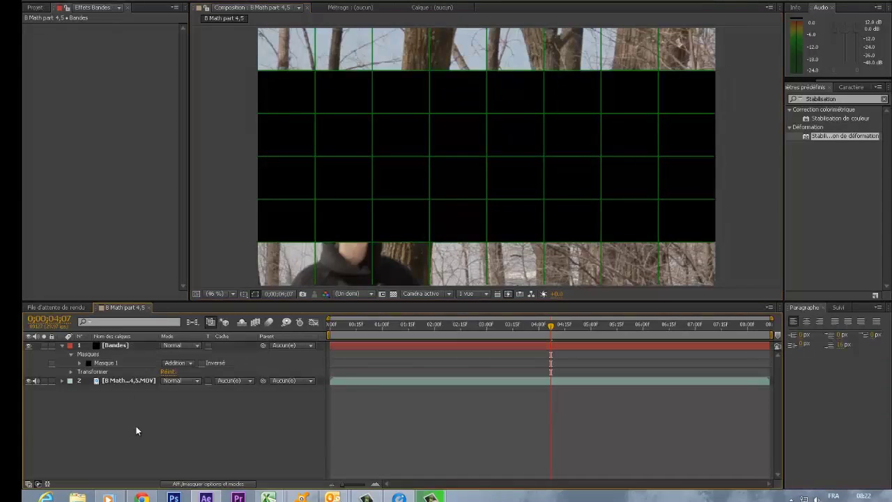
Set the Bandes mask mode to Soustraction and hide the proportional grid
{"action": "left_click", "coordinate": [175, 365]}
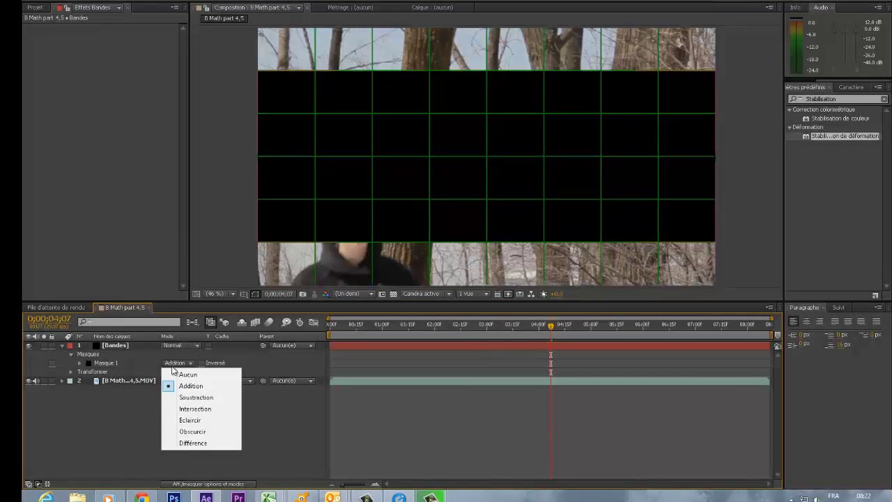
{"action": "left_click", "coordinate": [198, 397]}
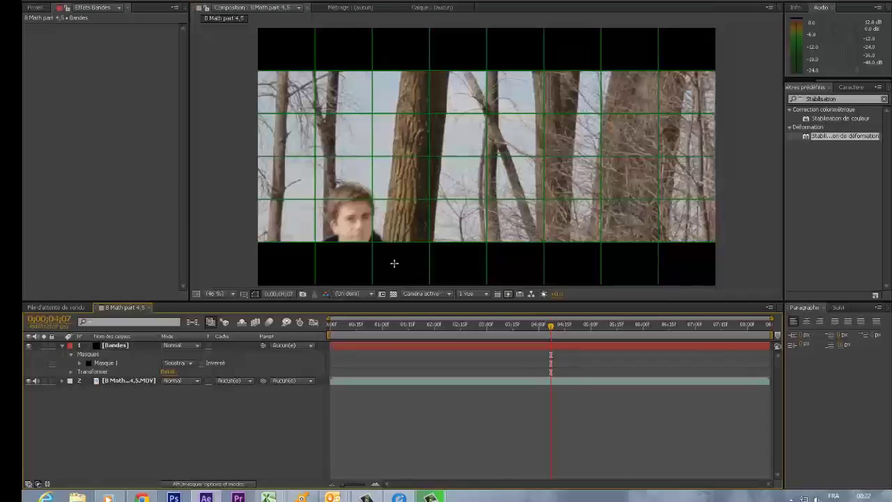
{"action": "left_click", "coordinate": [255, 295]}
{"action": "left_click", "coordinate": [275, 319]}
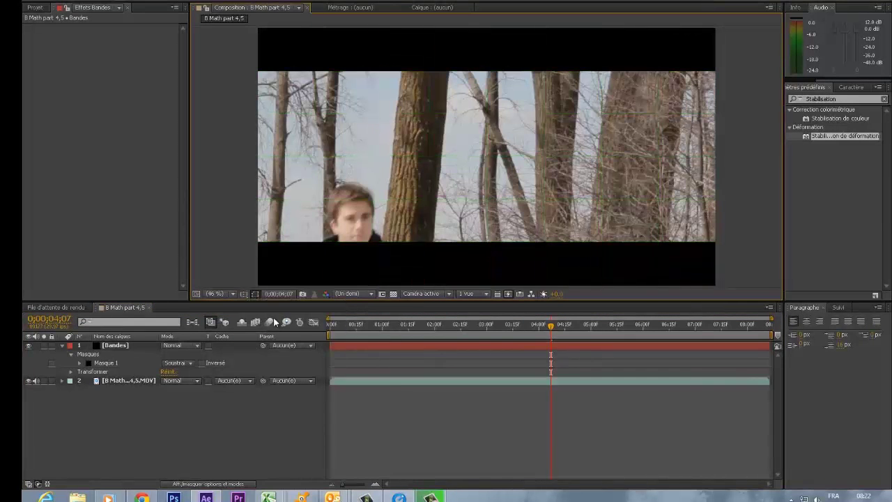
Move the current time to 0;00;06;18 and add an adjustment layer (Calque d'effets) above the other layers
{"action": "left_click_drag", "start_coordinate": [552, 325], "coordinate": [673, 328]}
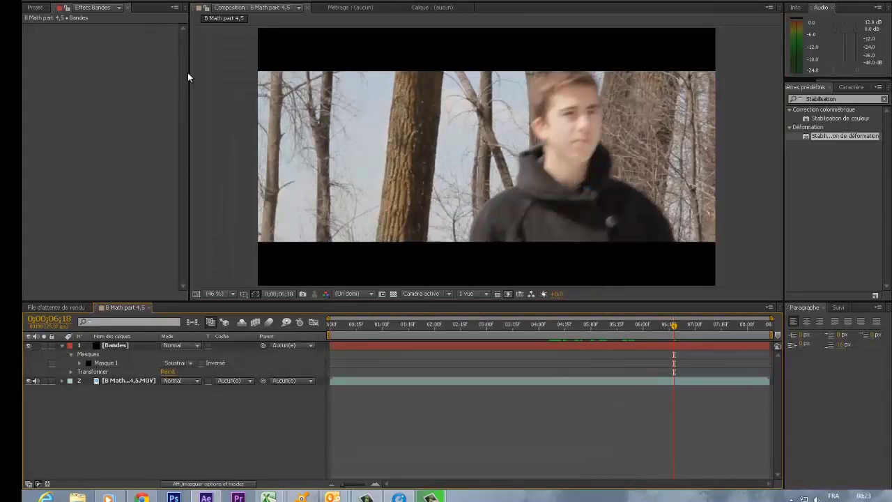
{"action": "left_click", "coordinate": [130, 1]}
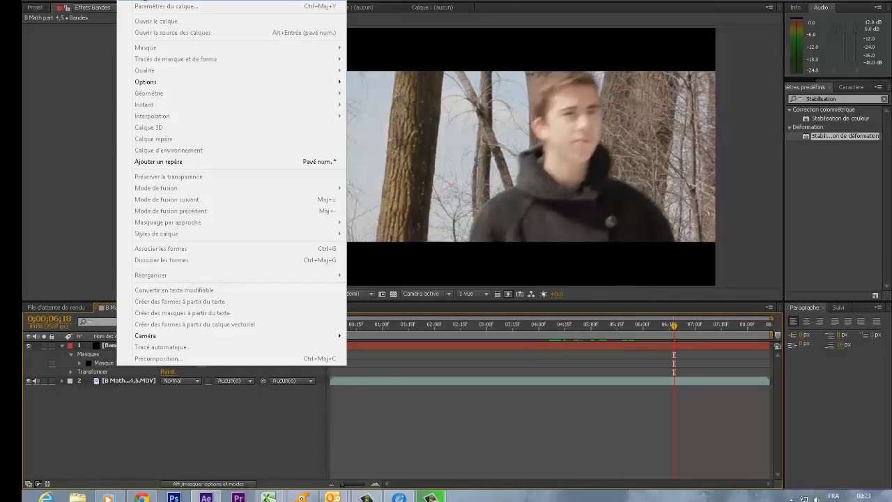
{"action": "mouse_move", "coordinate": [230, 1]}
{"action": "left_click", "coordinate": [420, 64]}
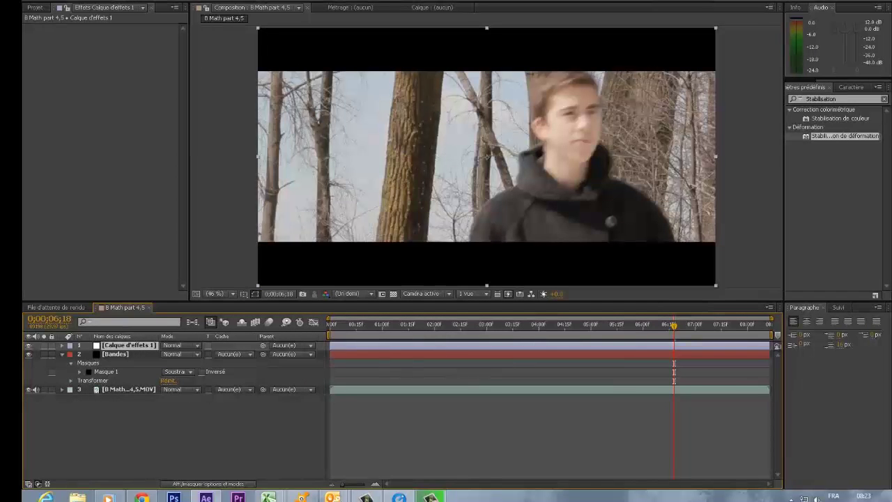
Apply the Courbes colour correction to the adjustment layer and slightly lower the middle of its RVB curve
{"action": "left_click", "coordinate": [153, 1]}
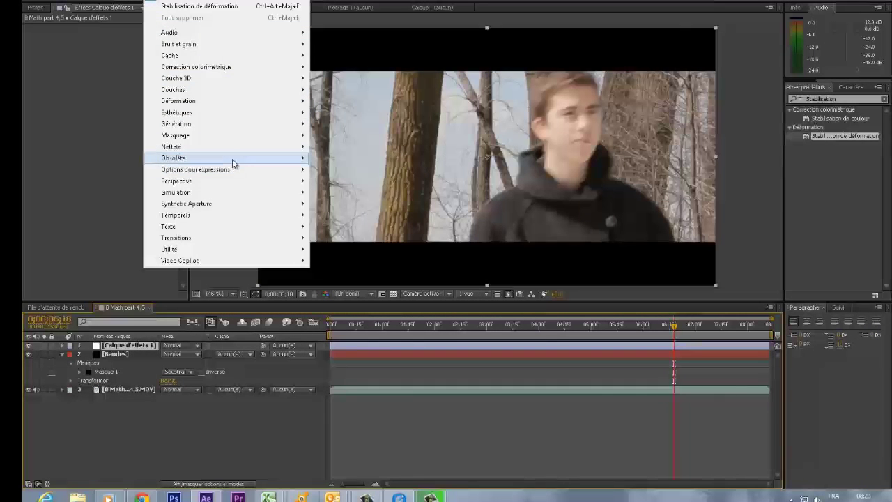
{"action": "mouse_move", "coordinate": [222, 67]}
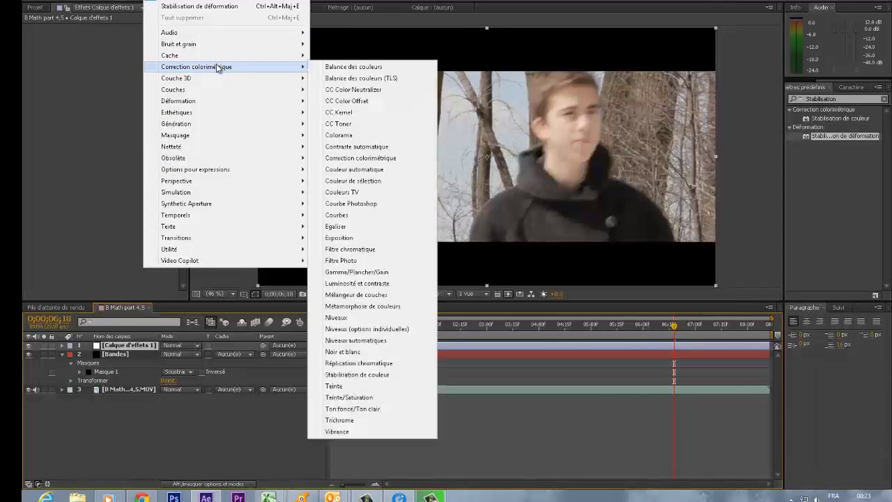
{"action": "left_click", "coordinate": [378, 215]}
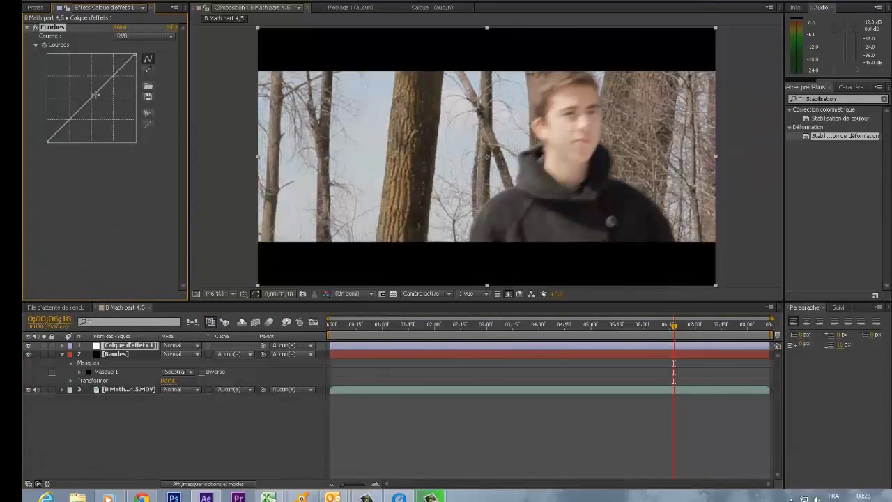
{"action": "left_click_drag", "start_coordinate": [96, 94], "coordinate": [101, 103]}
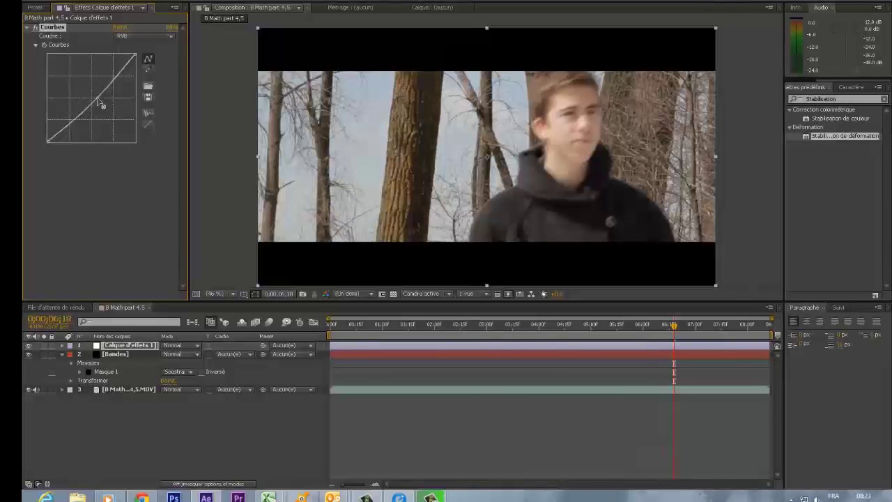
Slightly lower the middle of the Rouge curve and raise the middle of the Vert curve a little
{"action": "left_click", "coordinate": [126, 36]}
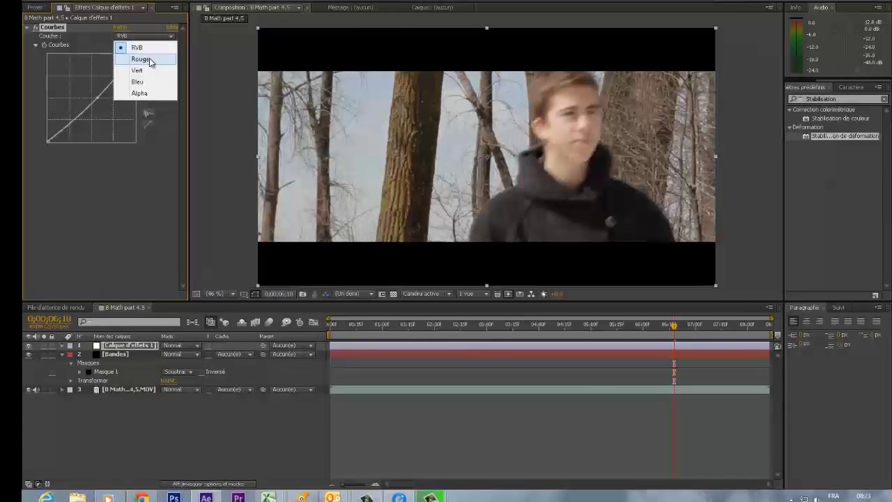
{"action": "left_click", "coordinate": [135, 58]}
{"action": "left_click_drag", "start_coordinate": [91, 98], "coordinate": [98, 103]}
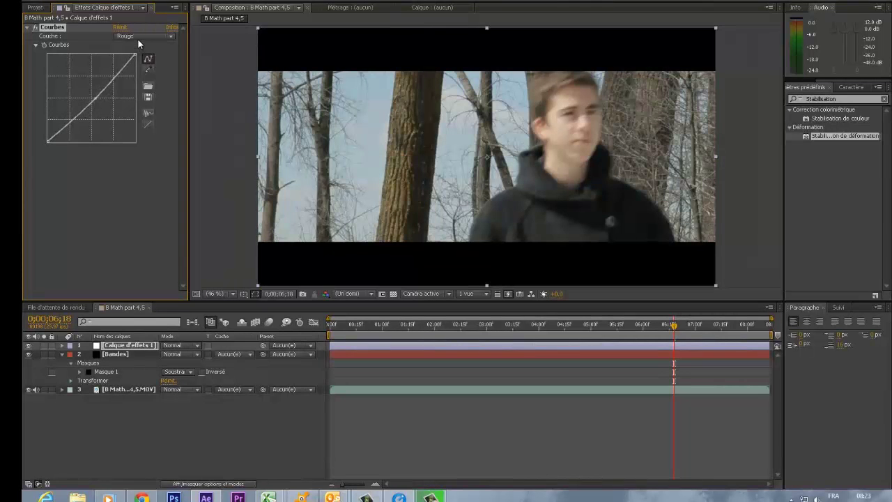
{"action": "left_click", "coordinate": [140, 36]}
{"action": "left_click", "coordinate": [137, 74]}
{"action": "left_click_drag", "start_coordinate": [97, 93], "coordinate": [96, 92]}
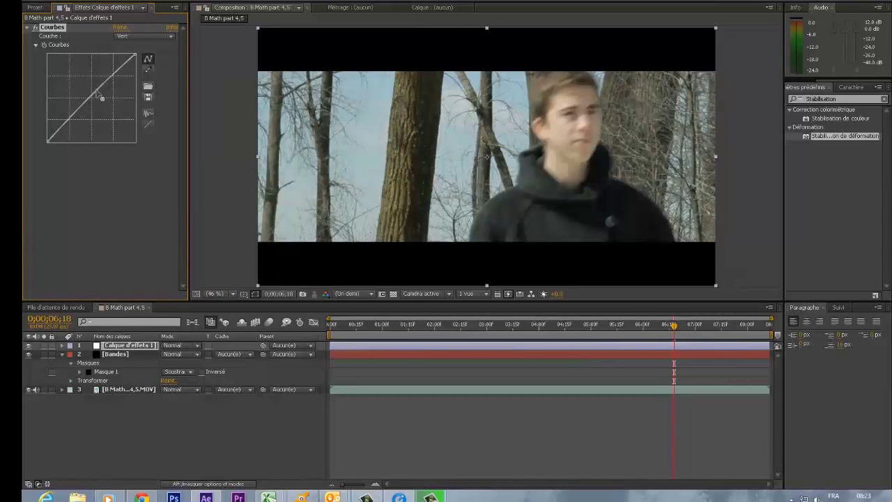
Slightly raise the middle of the Bleu curve and check the colour grade by scrubbing to 0;00;05;07
{"action": "left_click", "coordinate": [141, 36]}
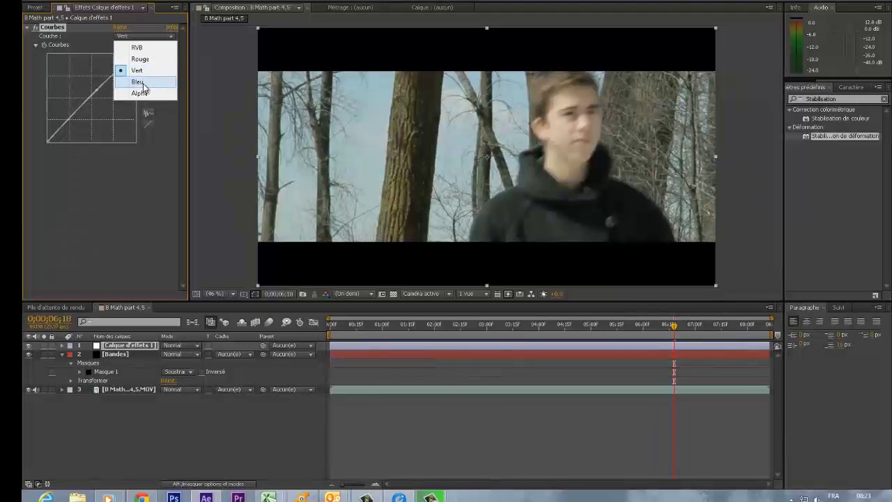
{"action": "left_click", "coordinate": [138, 82]}
{"action": "left_click_drag", "start_coordinate": [96, 98], "coordinate": [93, 94]}
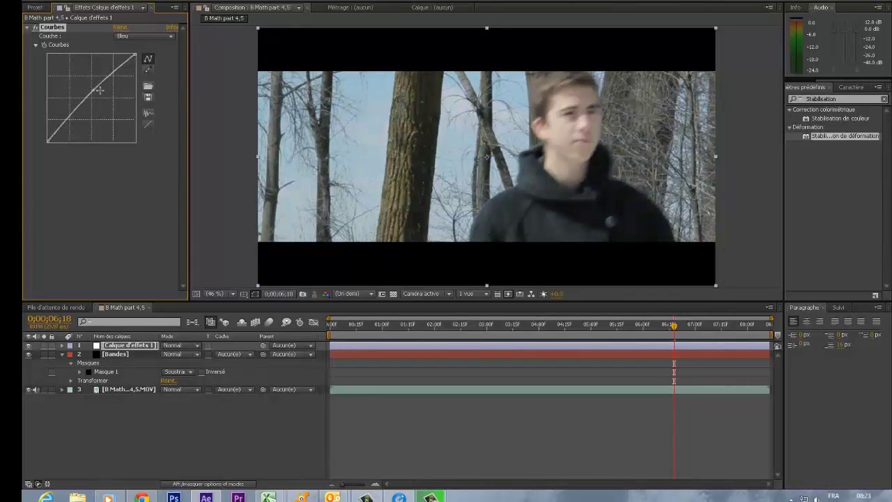
{"action": "left_click", "coordinate": [526, 367]}
{"action": "left_click_drag", "start_coordinate": [571, 333], "coordinate": [603, 323]}
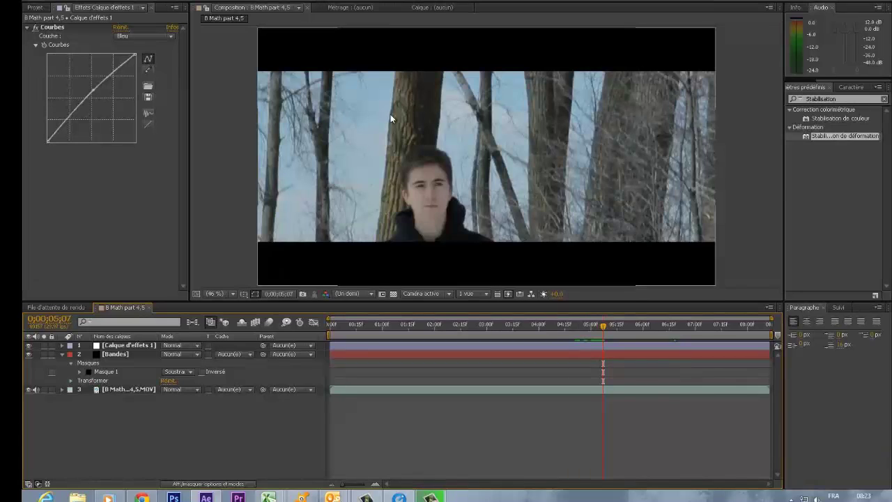
Create a black 1920 x 1080 px solid layer named Contour above the other layers
{"action": "left_click", "coordinate": [114, 354]}
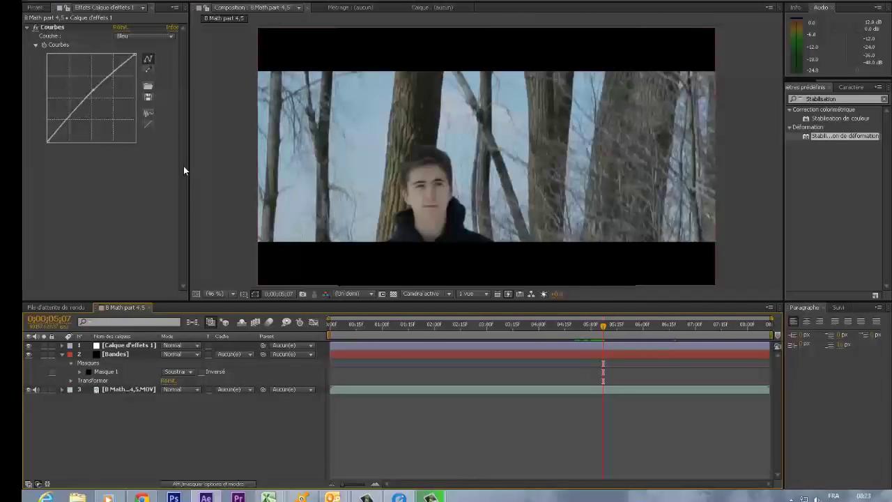
{"action": "left_click", "coordinate": [163, 1]}
{"action": "mouse_move", "coordinate": [168, 2]}
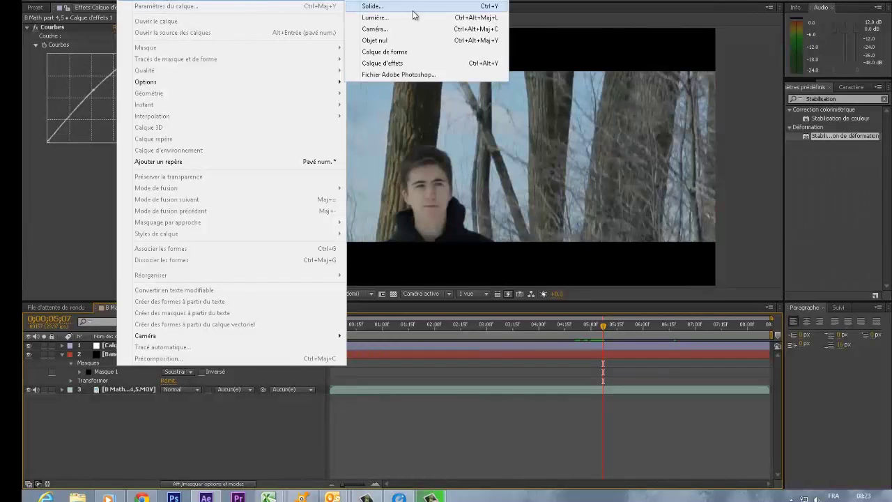
{"action": "left_click", "coordinate": [399, 8]}
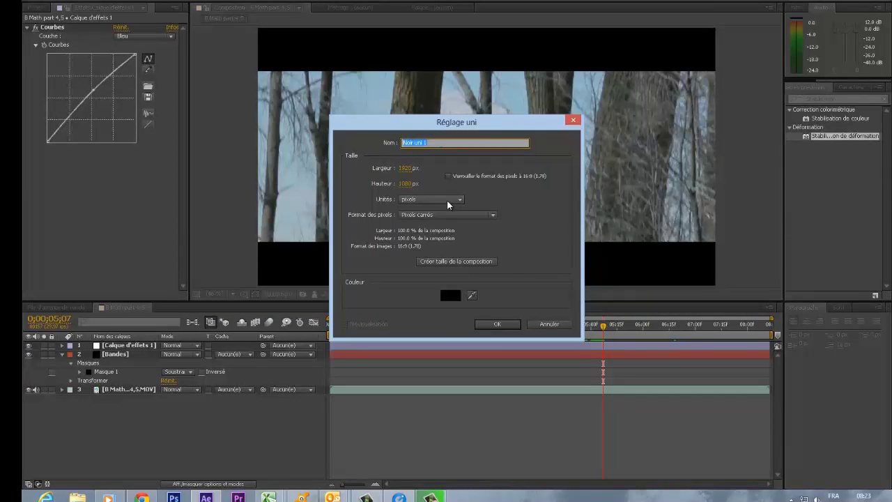
{"action": "type", "text": "Contour"}
{"action": "left_click", "coordinate": [481, 325]}
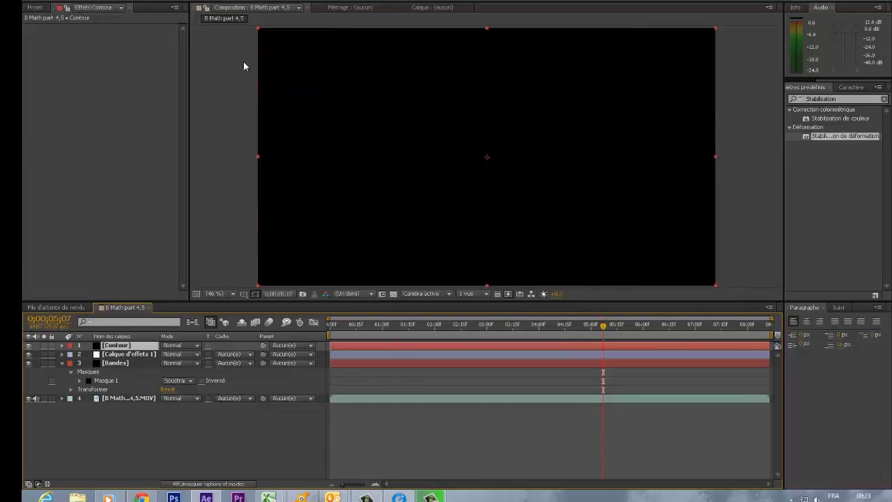
Draw an elliptical mask spanning almost the full frame width on the Contour layer and set its mode to Soustraction
{"action": "left_click", "coordinate": [255, 294]}
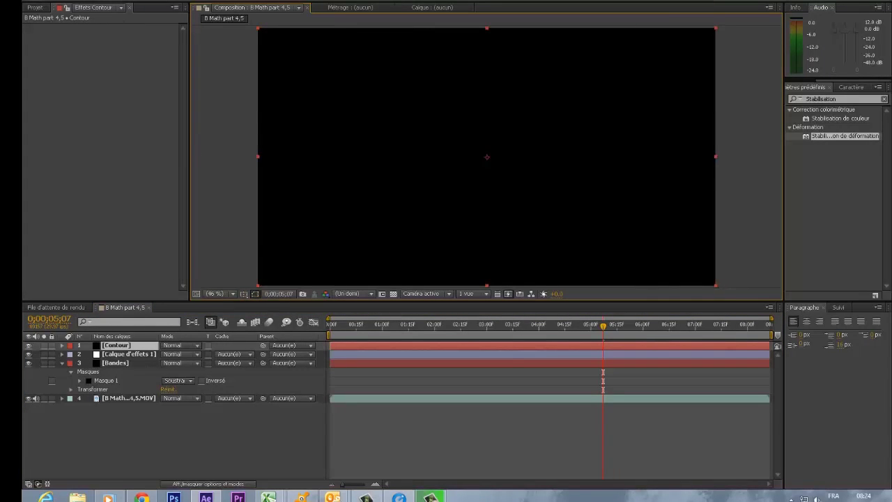
{"action": "left_click", "coordinate": [119, 2]}
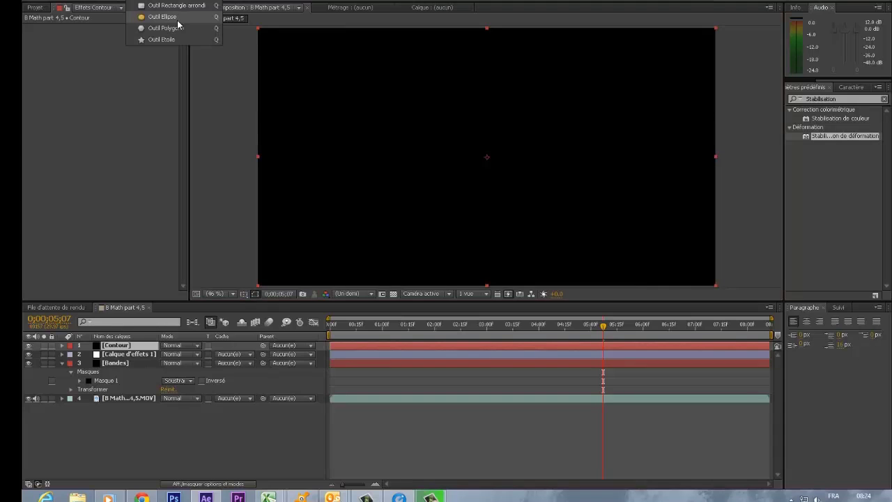
{"action": "left_click", "coordinate": [177, 19]}
{"action": "left_click_drag", "start_coordinate": [268, 53], "coordinate": [721, 265]}
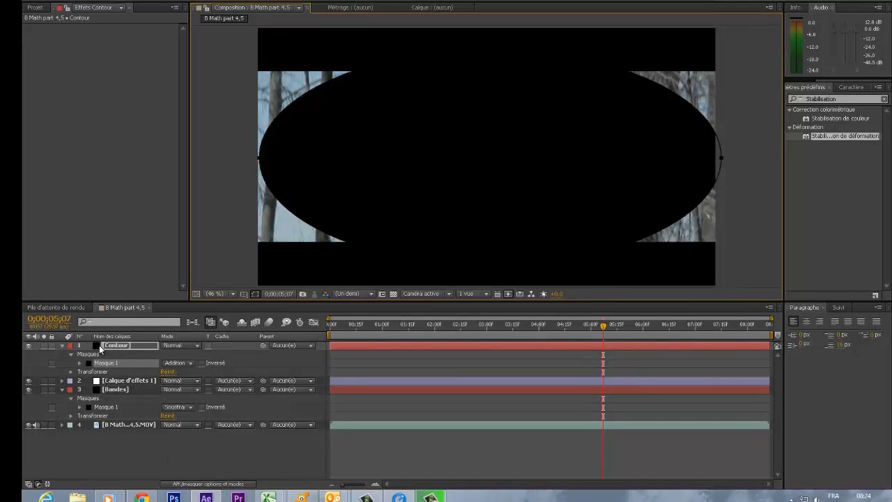
{"action": "left_click", "coordinate": [176, 363]}
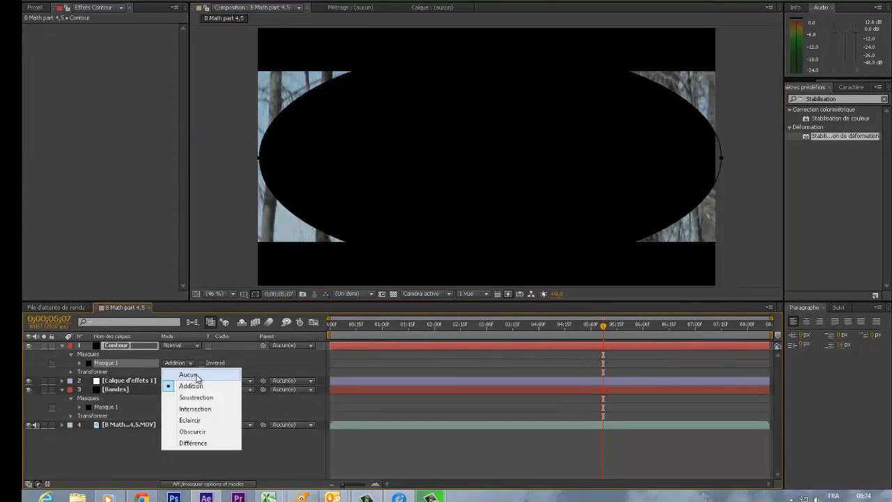
{"action": "left_click", "coordinate": [201, 404]}
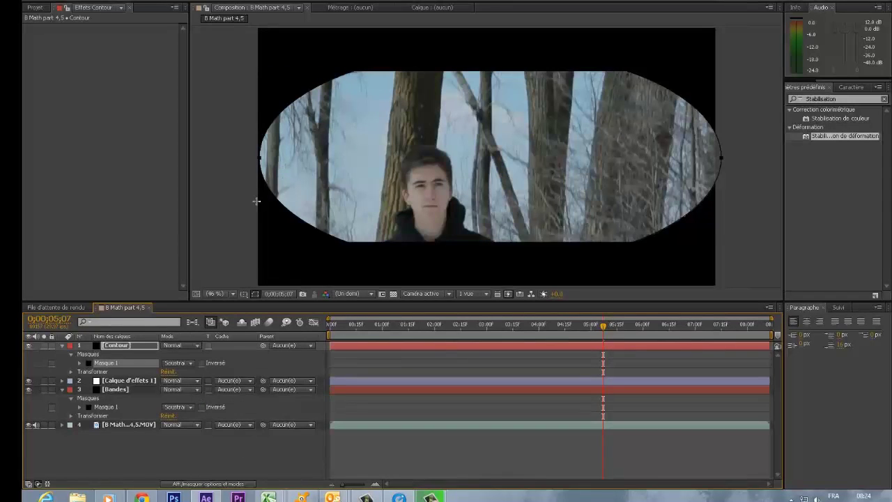
{"action": "left_click", "coordinate": [153, 450]}
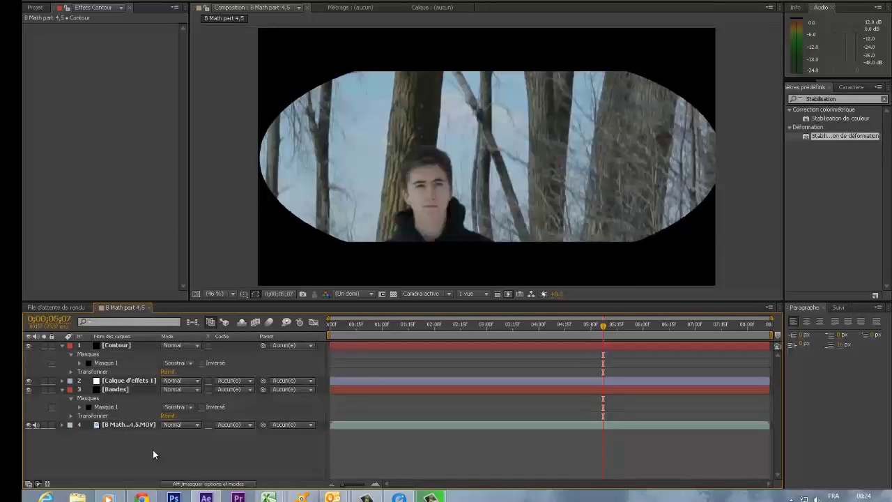
Give the Contour mask a feather of 119 pixels, an opacity of 60 % and an expansion of 80 pixels
{"action": "left_click", "coordinate": [80, 363]}
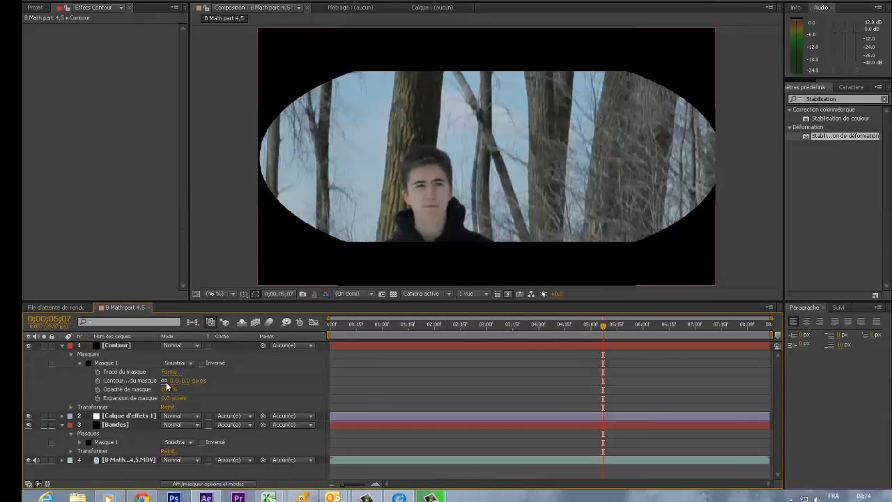
{"action": "left_click_drag", "start_coordinate": [185, 383], "coordinate": [243, 380]}
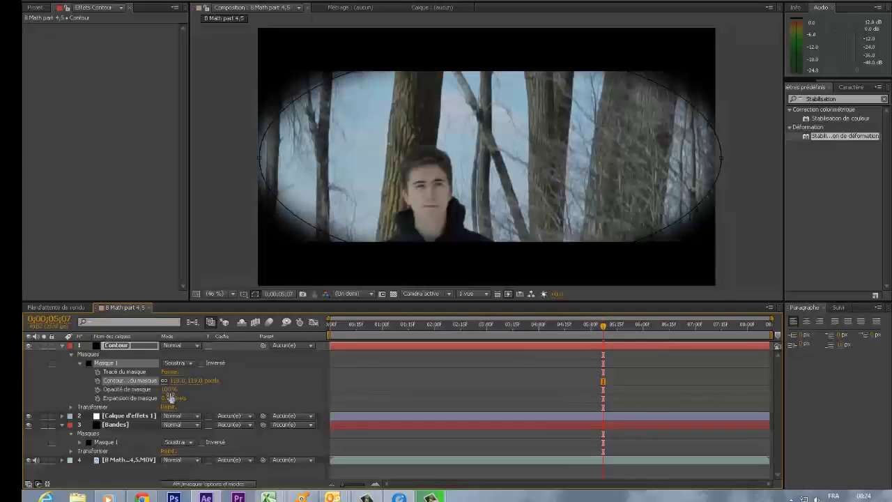
{"action": "left_click_drag", "start_coordinate": [169, 389], "coordinate": [212, 400]}
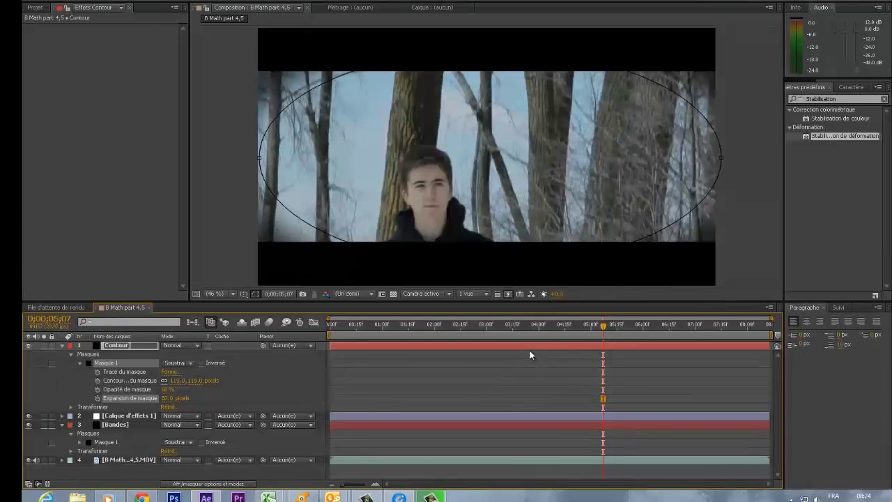
{"action": "left_click", "coordinate": [314, 479]}
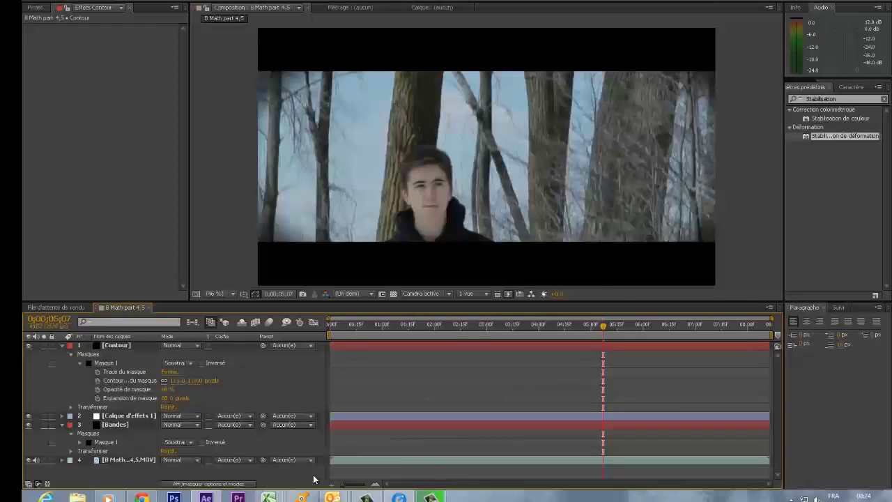
Refine the Contour mask to 54 pixels expansion and 158 pixels feather, and check the vignette by scrubbing to 0;00;05;10
{"action": "left_click", "coordinate": [176, 425]}
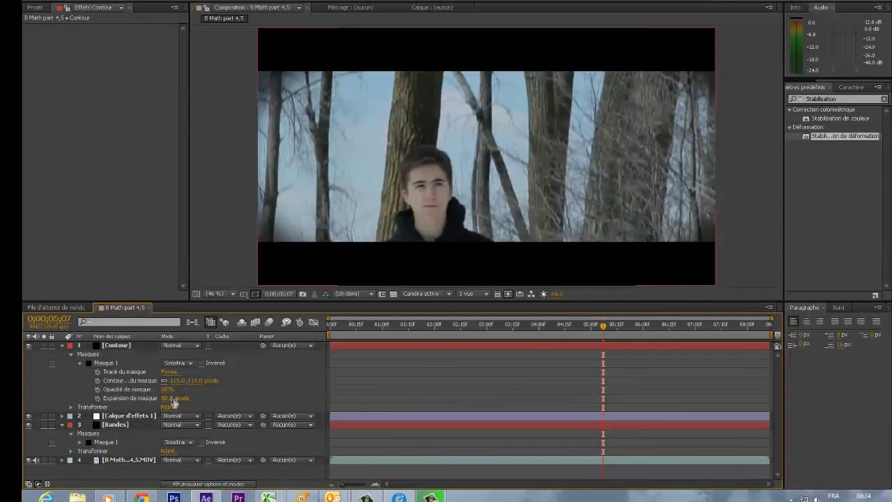
{"action": "left_click_drag", "start_coordinate": [175, 398], "coordinate": [206, 388]}
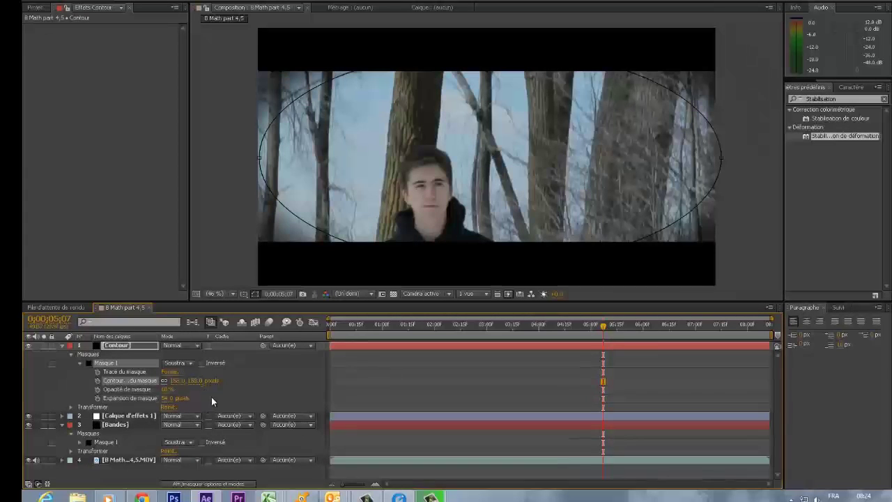
{"action": "left_click", "coordinate": [433, 478]}
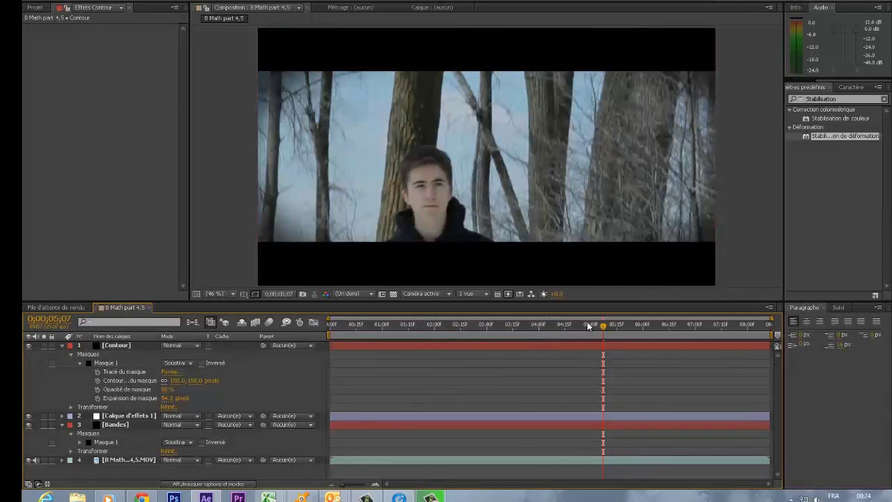
{"action": "left_click_drag", "start_coordinate": [589, 325], "coordinate": [607, 324]}
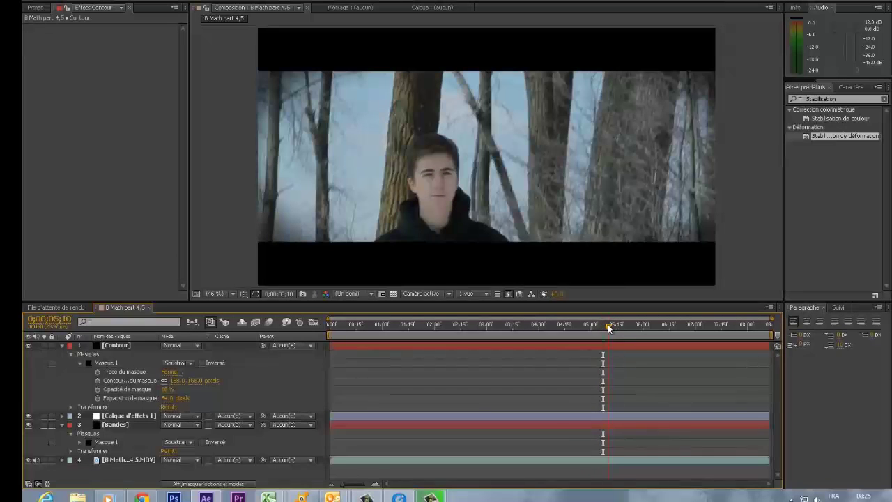
Add 11.mov to the composition above the Contour layer, move the Bandes layer above it and collapse the layers' properties
{"action": "left_click", "coordinate": [36, 9]}
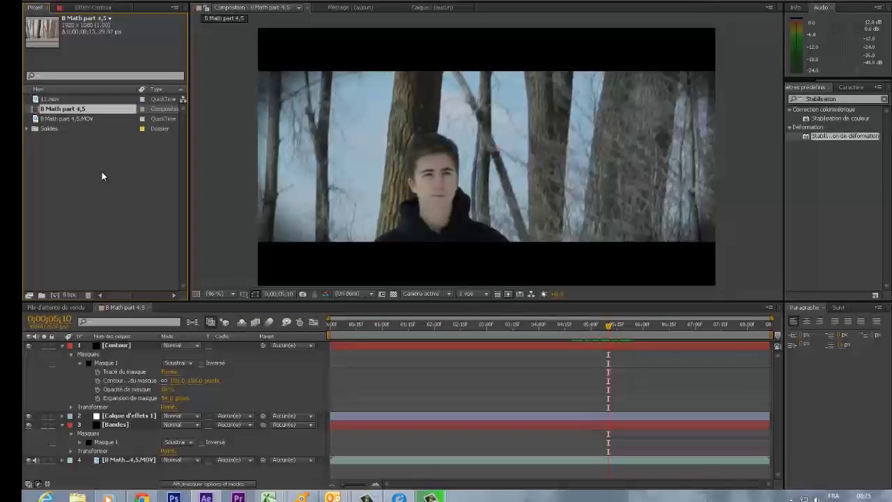
{"action": "left_click_drag", "start_coordinate": [54, 99], "coordinate": [136, 345]}
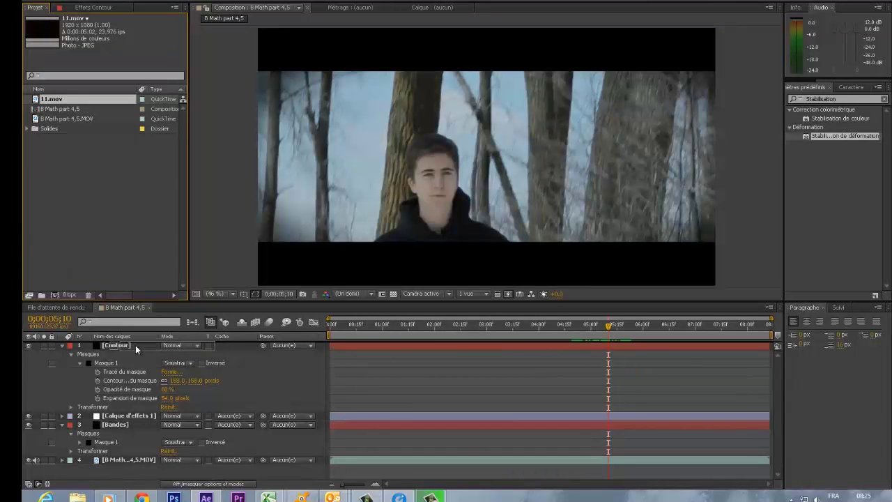
{"action": "left_click", "coordinate": [124, 433]}
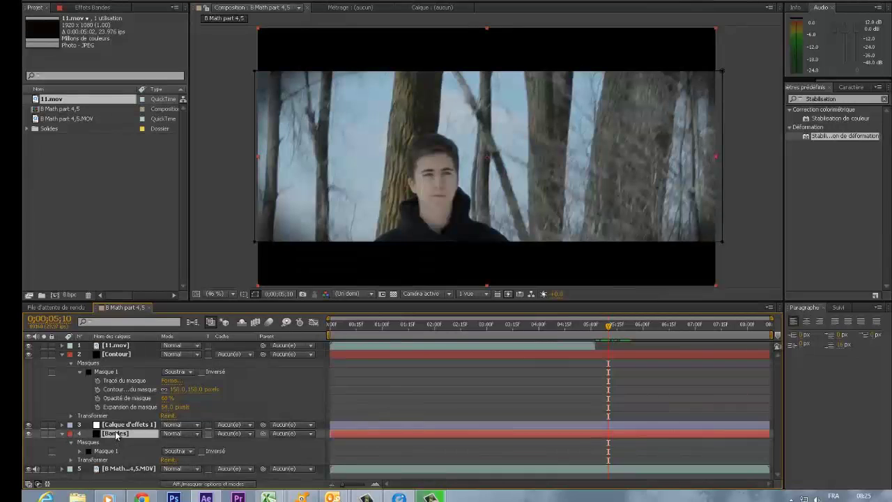
{"action": "left_click_drag", "start_coordinate": [117, 434], "coordinate": [139, 359]}
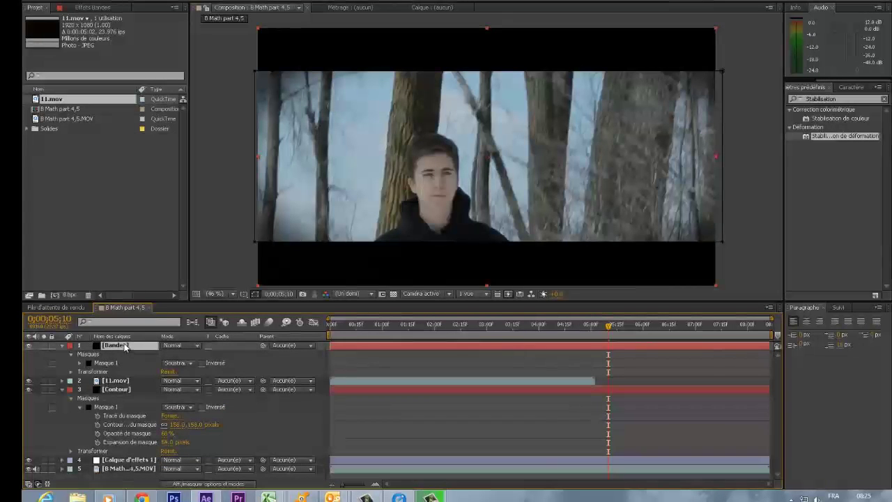
{"action": "left_click", "coordinate": [62, 344]}
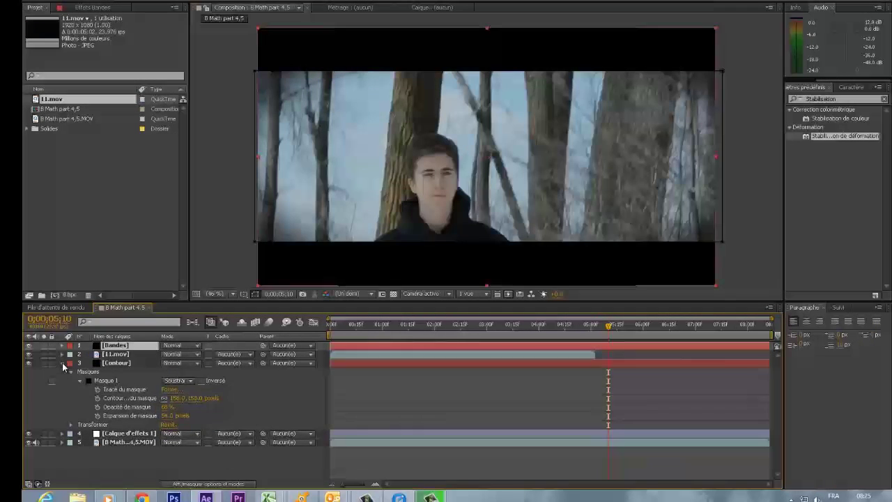
{"action": "left_click", "coordinate": [63, 363]}
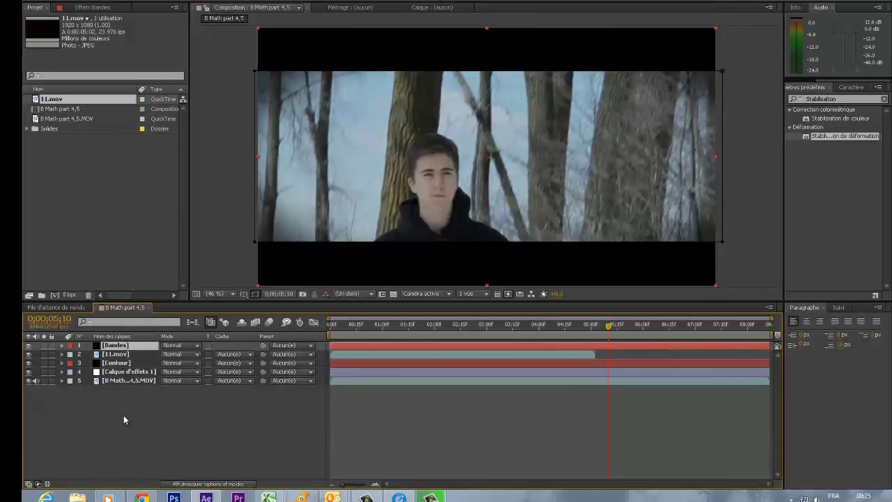
Move the adjustment layer Calque d'effets 1 to the top of the layer stack
{"action": "left_click", "coordinate": [123, 415]}
{"action": "left_click", "coordinate": [115, 354]}
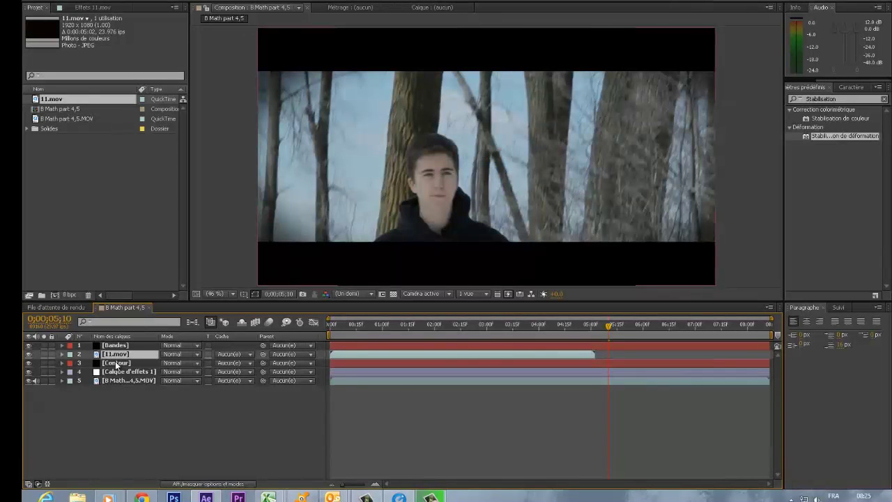
{"action": "left_click_drag", "start_coordinate": [118, 370], "coordinate": [113, 346]}
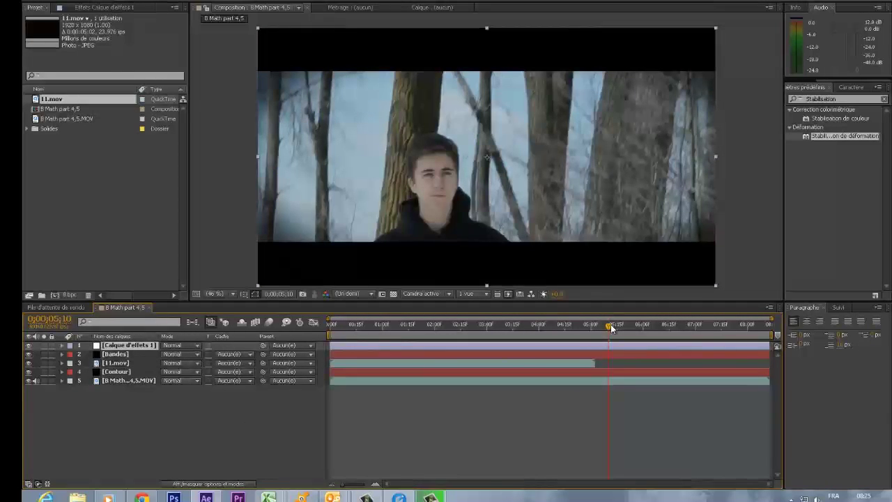
Duplicate the 11.mov layer and shift the lower copy to start at about 0;00;04;00, overlapping the end of the first
{"action": "left_click", "coordinate": [110, 363]}
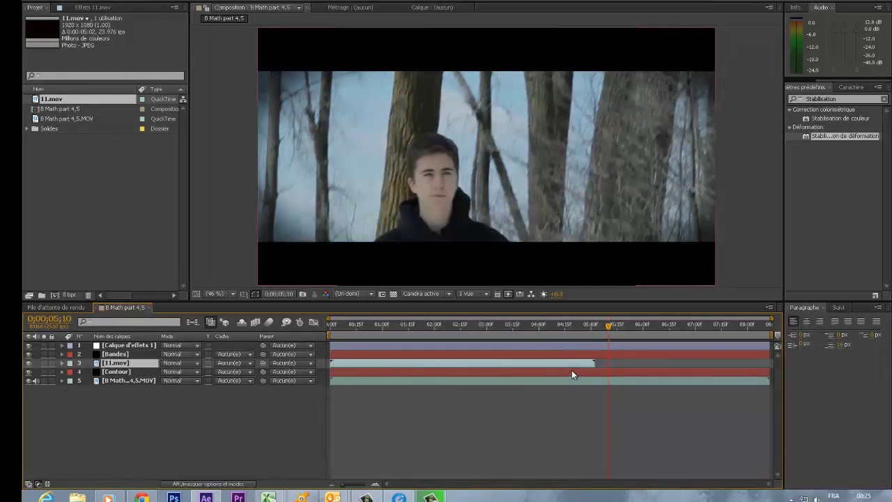
{"action": "key", "text": "ctrl+d"}
{"action": "left_click_drag", "start_coordinate": [511, 373], "coordinate": [716, 373]}
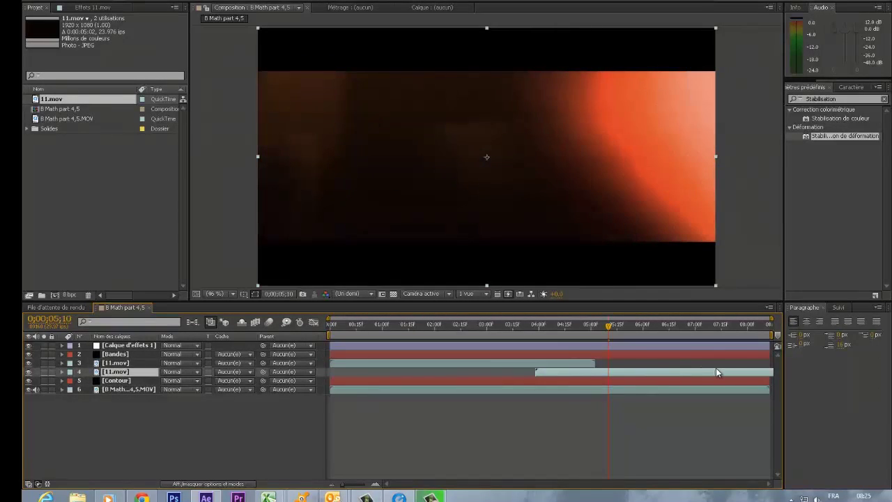
Set the blending mode of both 11.mov layers to Ecran and check the light leaks by scrubbing back to 0;00;00;02
{"action": "left_click", "coordinate": [118, 363]}
{"action": "left_click", "coordinate": [120, 371], "text": "shift"}
{"action": "left_click", "coordinate": [175, 372]}
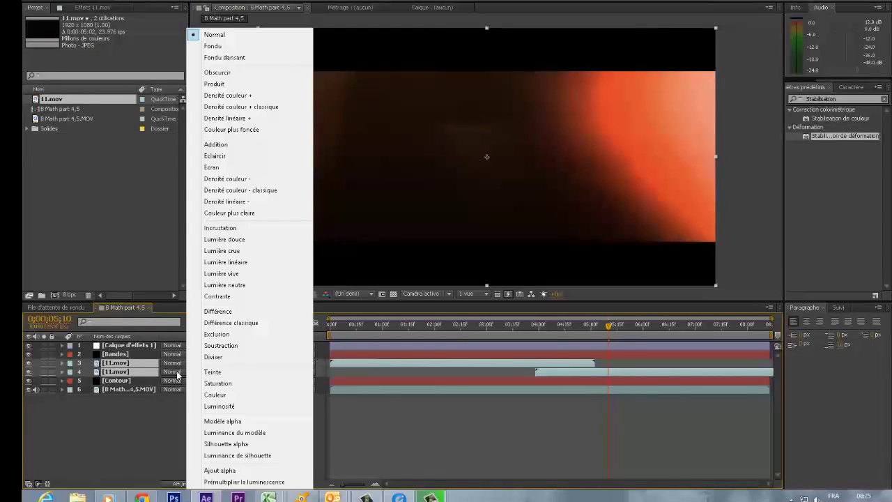
{"action": "left_click", "coordinate": [239, 167]}
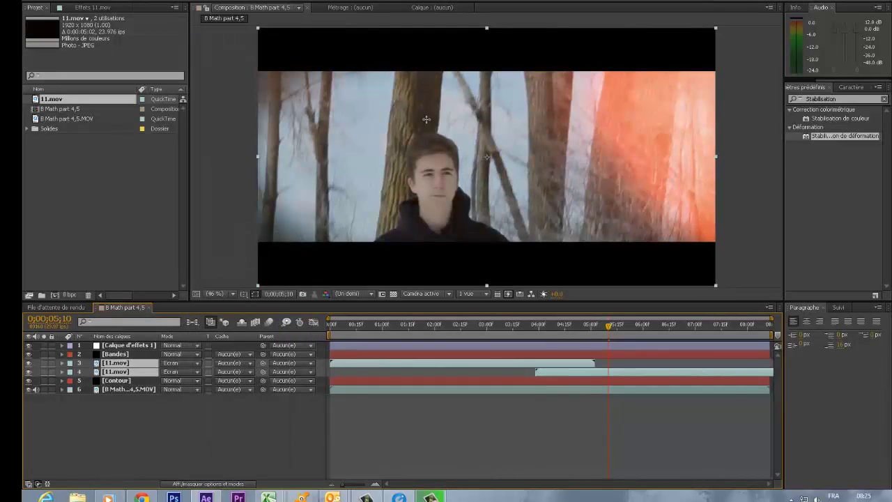
{"action": "left_click", "coordinate": [281, 425]}
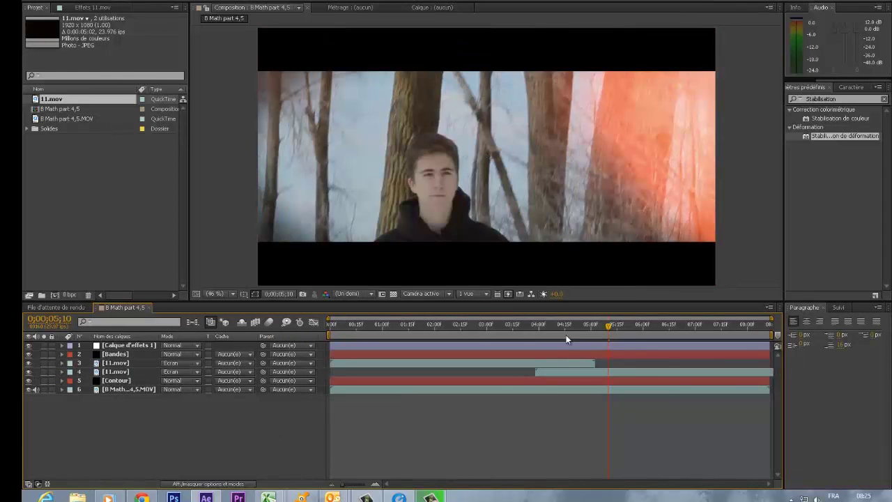
{"action": "mouse_move", "coordinate": [599, 331]}
{"action": "left_mouse_down"}
{"action": "mouse_move", "coordinate": [477, 332]}
{"action": "mouse_move", "coordinate": [490, 339]}
{"action": "mouse_move", "coordinate": [669, 335]}
{"action": "mouse_move", "coordinate": [585, 334]}
{"action": "left_mouse_up"}
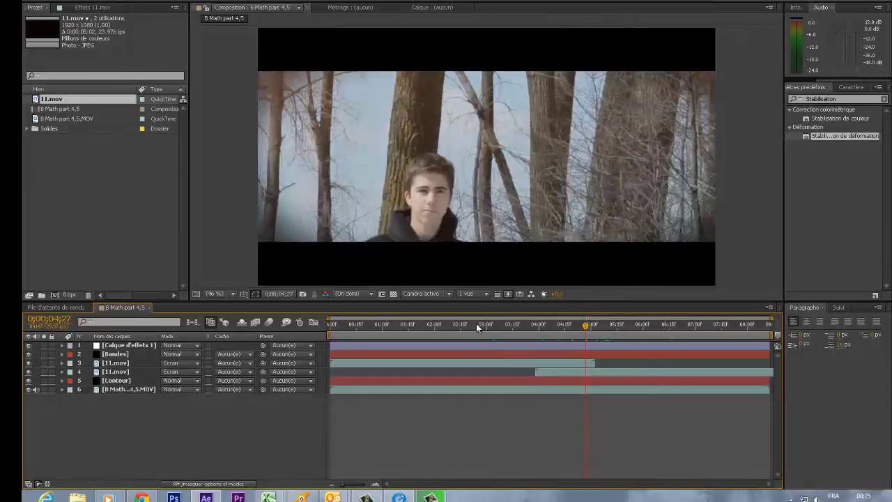
{"action": "left_click", "coordinate": [337, 326]}
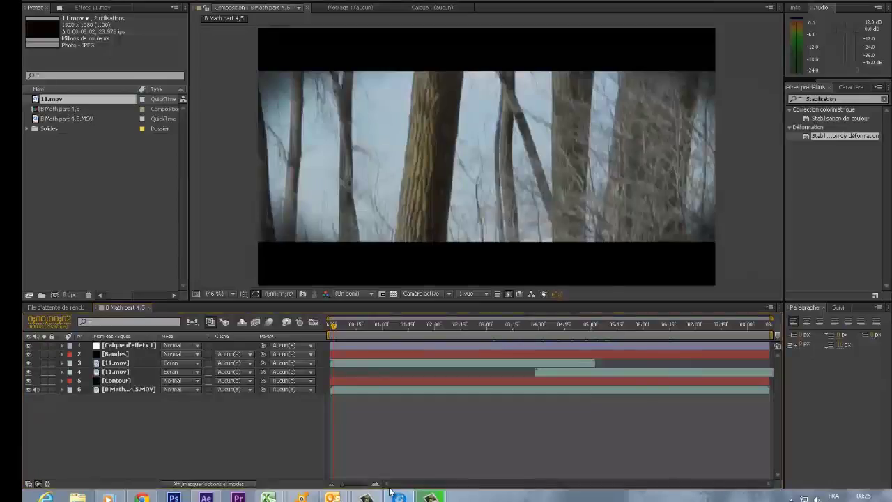
Switch to the video player, play the finished version of the clip briefly, and close the player
{"action": "key", "text": "alt+Tab"}
{"action": "left_click", "coordinate": [456, 474]}
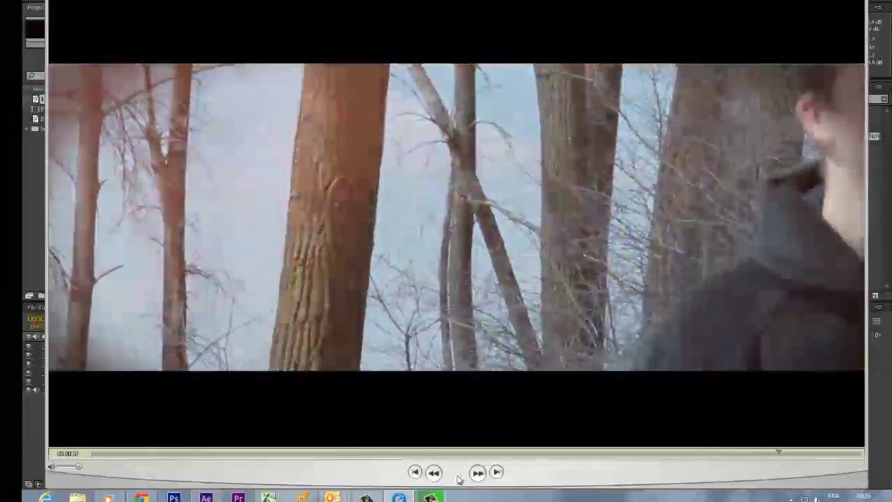
{"action": "left_click", "coordinate": [456, 473]}
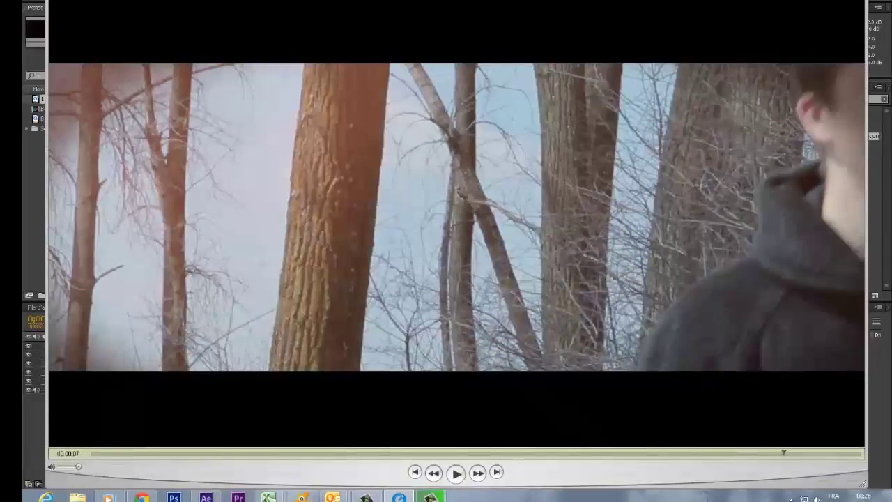
{"action": "key", "text": "alt+F4"}
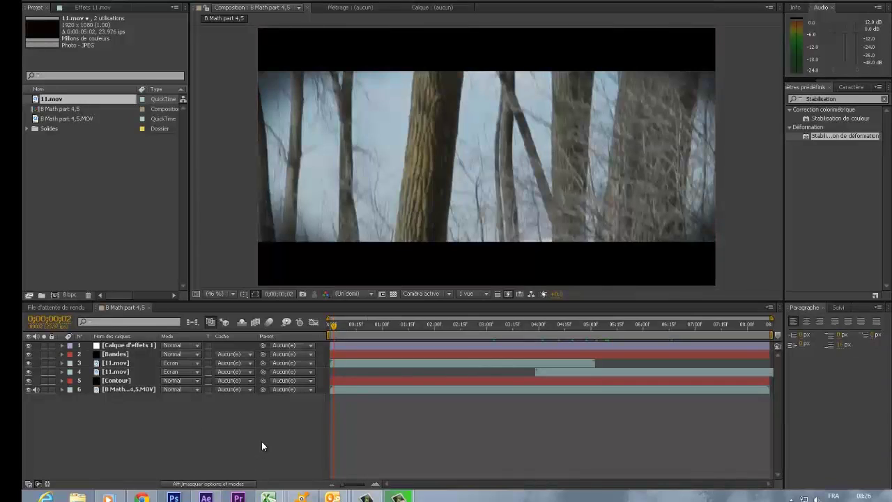